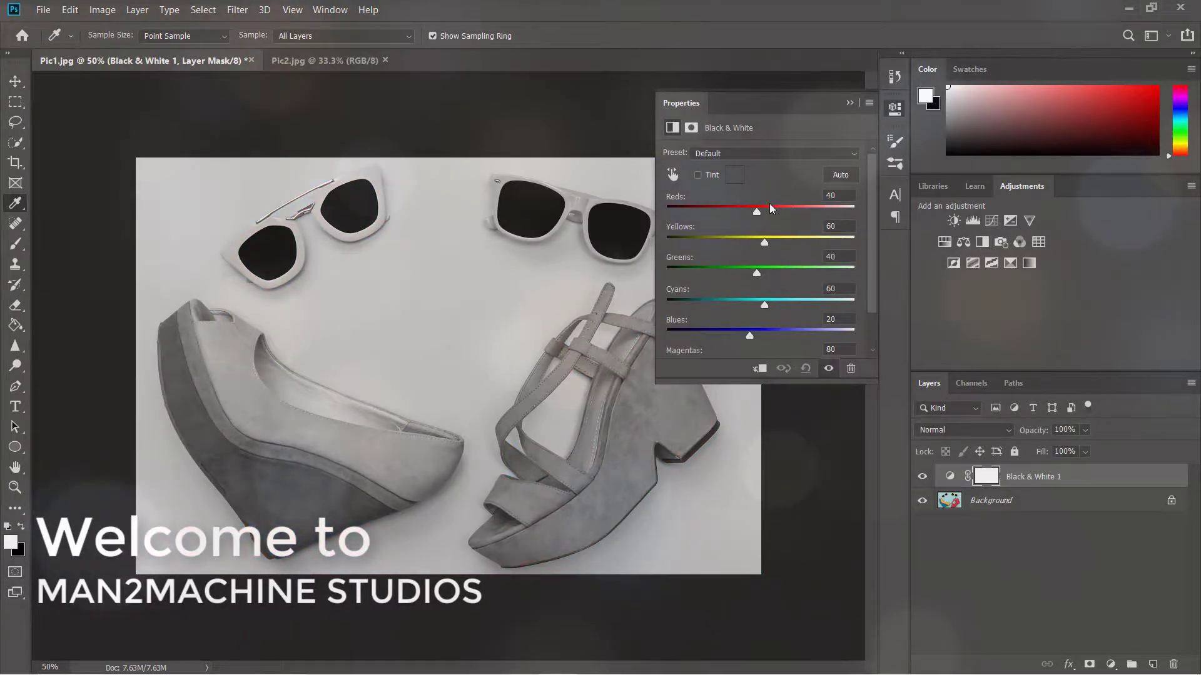
Set the shoe photo's Black & White Reds to -48 and Cyans to -50, then bring up Pic2.jpg.
{"action": "mouse_move", "coordinate": [755, 209]}
{"action": "left_mouse_down"}
{"action": "mouse_move", "coordinate": [712, 213]}
{"action": "mouse_move", "coordinate": [748, 213]}
{"action": "mouse_move", "coordinate": [726, 215]}
{"action": "mouse_move", "coordinate": [791, 256]}
{"action": "left_mouse_up"}
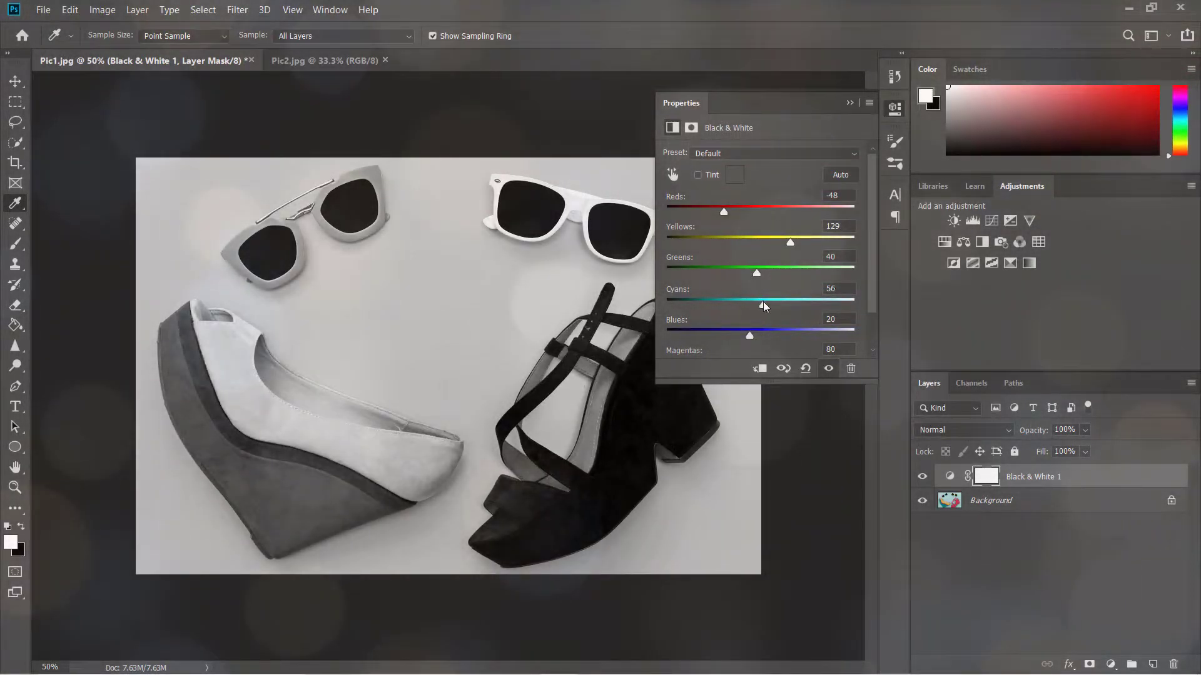
{"action": "left_click_drag", "start_coordinate": [764, 304], "coordinate": [724, 310]}
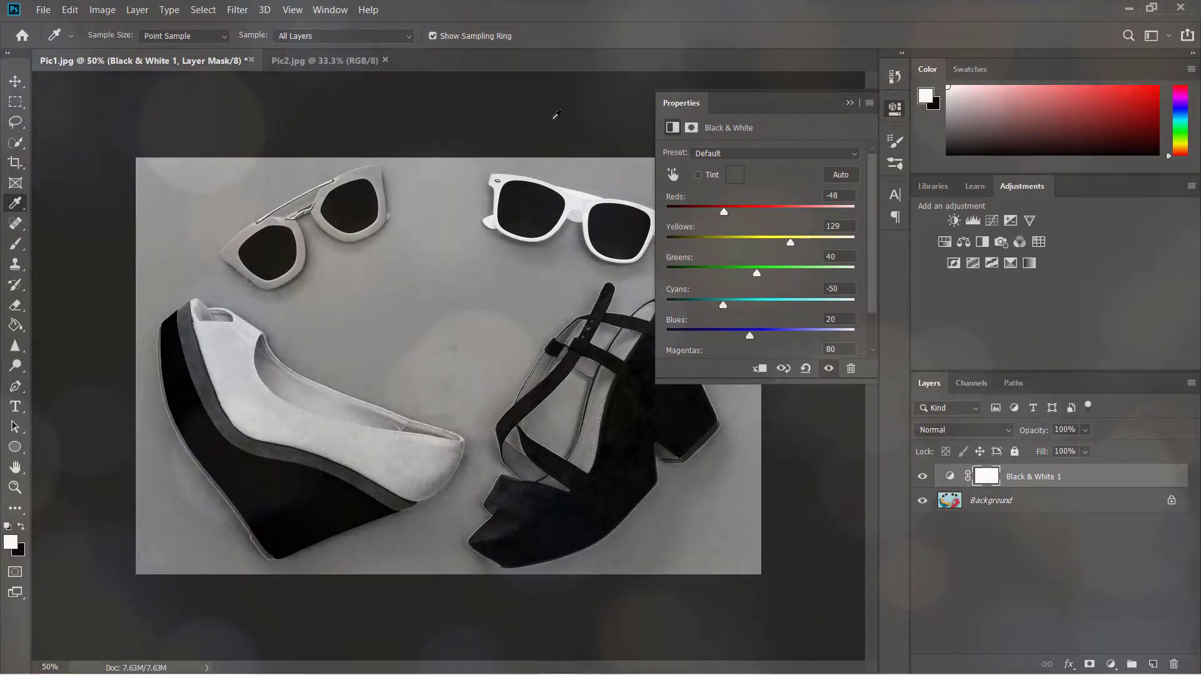
{"action": "left_click", "coordinate": [317, 58]}
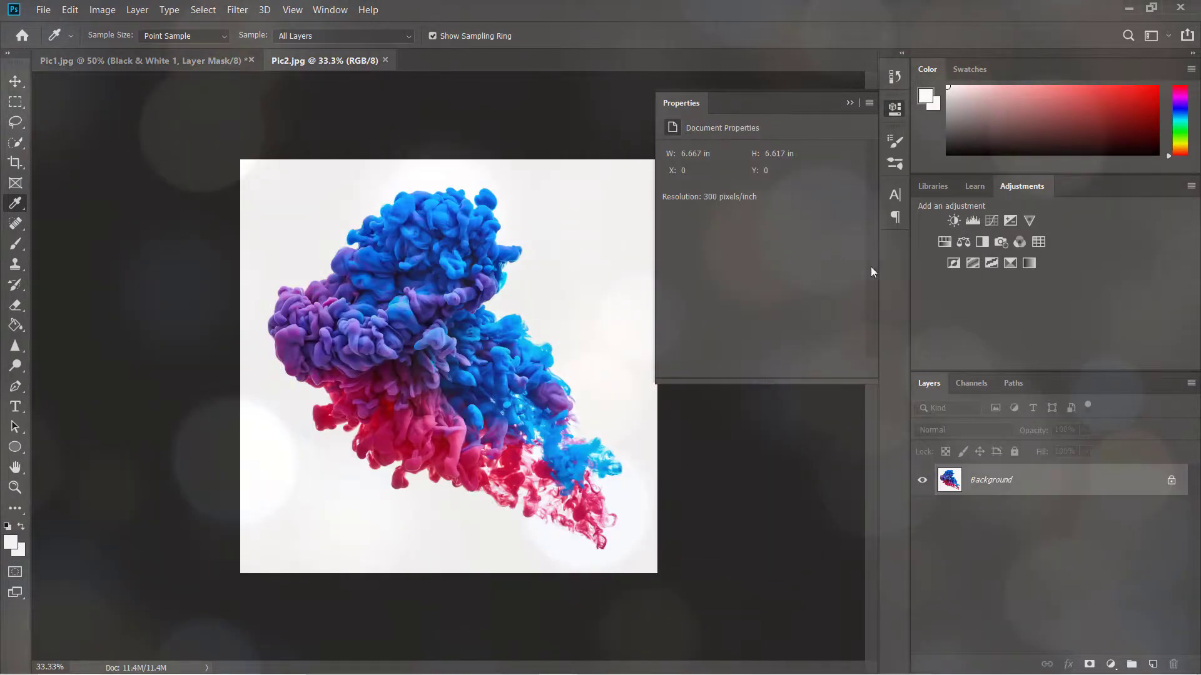
Add a Black & White adjustment to the ink photo, brightening Blues and slightly darkening Reds.
{"action": "left_click", "coordinate": [981, 242]}
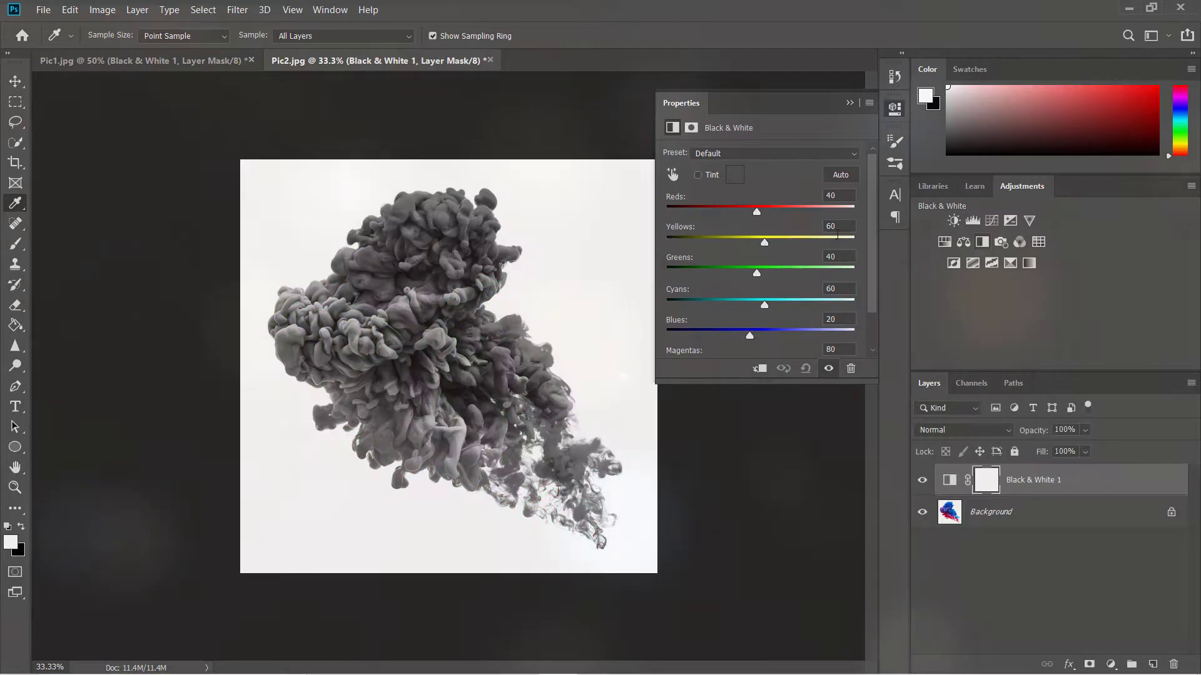
{"action": "left_click", "coordinate": [672, 175]}
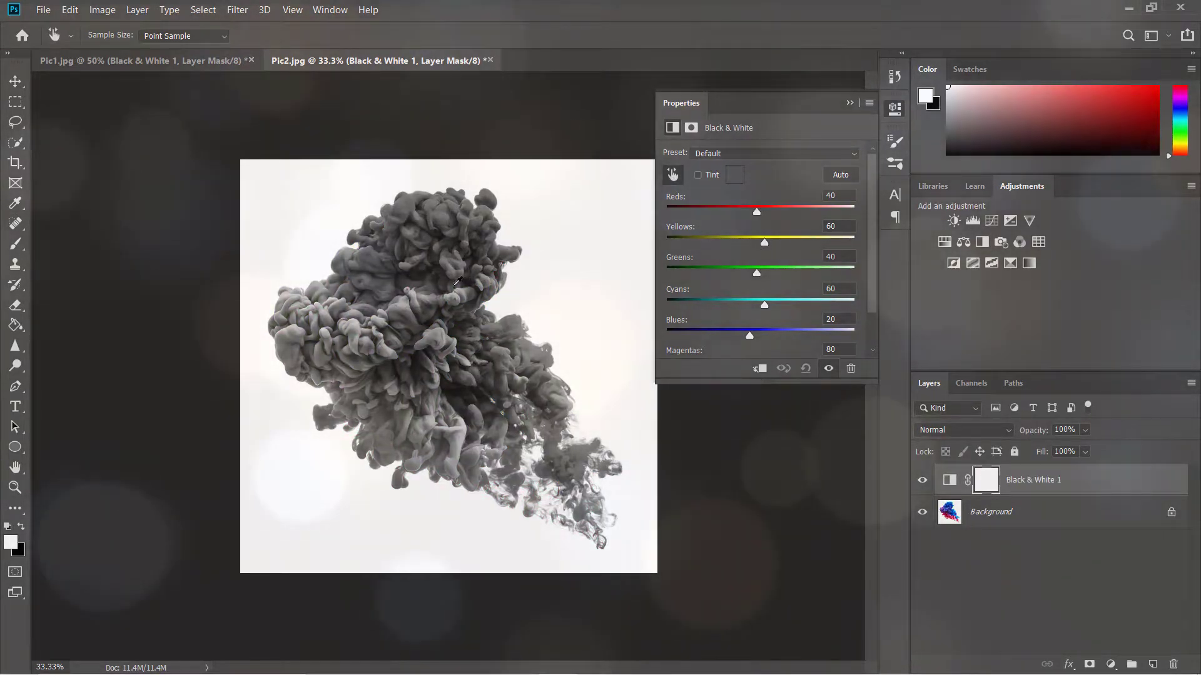
{"action": "mouse_move", "coordinate": [466, 290]}
{"action": "left_mouse_down"}
{"action": "mouse_move", "coordinate": [513, 290]}
{"action": "mouse_move", "coordinate": [480, 306]}
{"action": "left_mouse_up"}
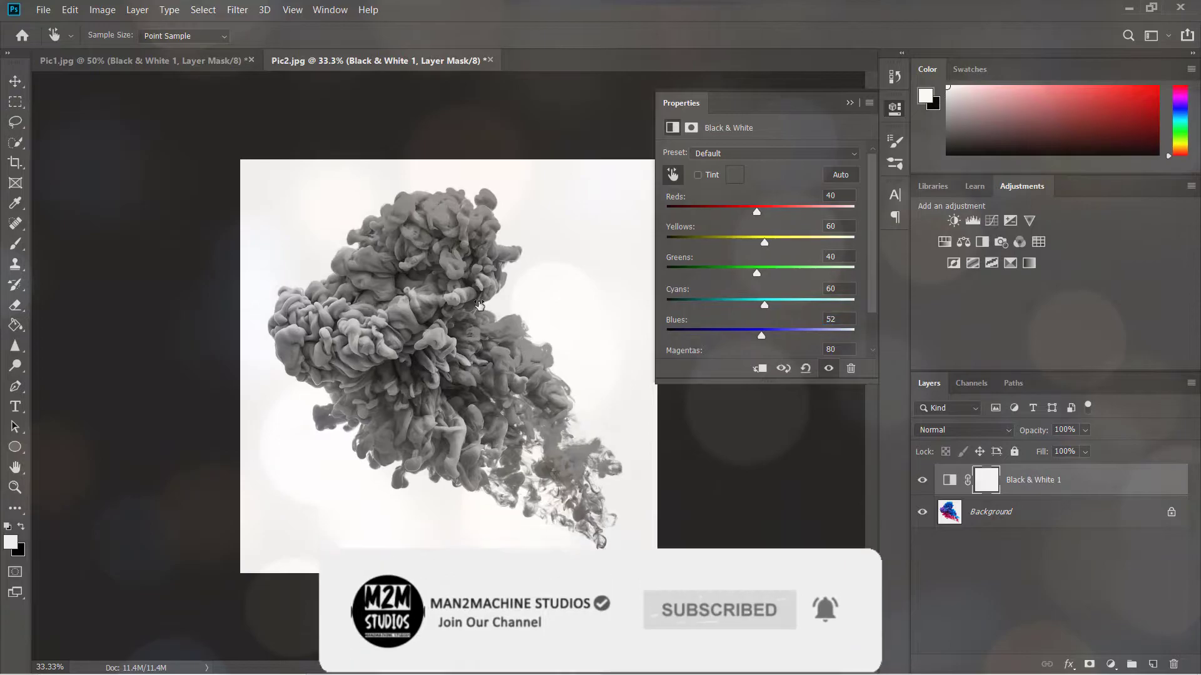
{"action": "left_click_drag", "start_coordinate": [385, 407], "coordinate": [384, 412]}
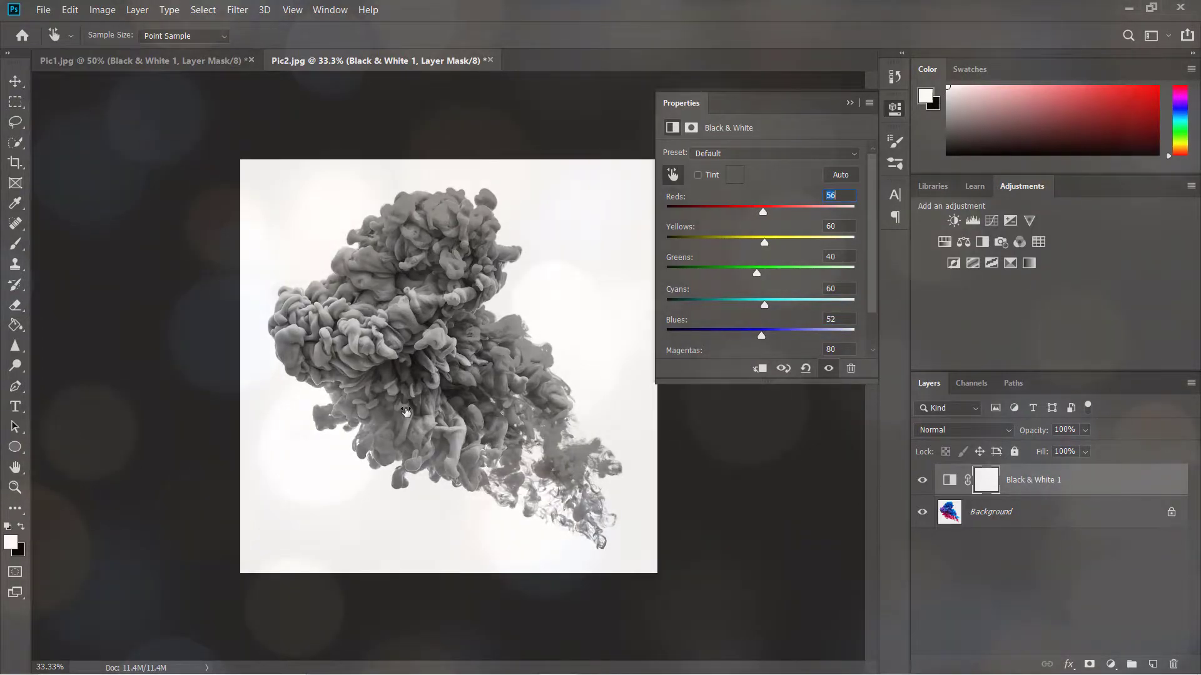
{"action": "type", "text": "27"}
Enable Tint and try gold, magenta, blue, cyan and yellow-green tint colours.
{"action": "left_click", "coordinate": [699, 175]}
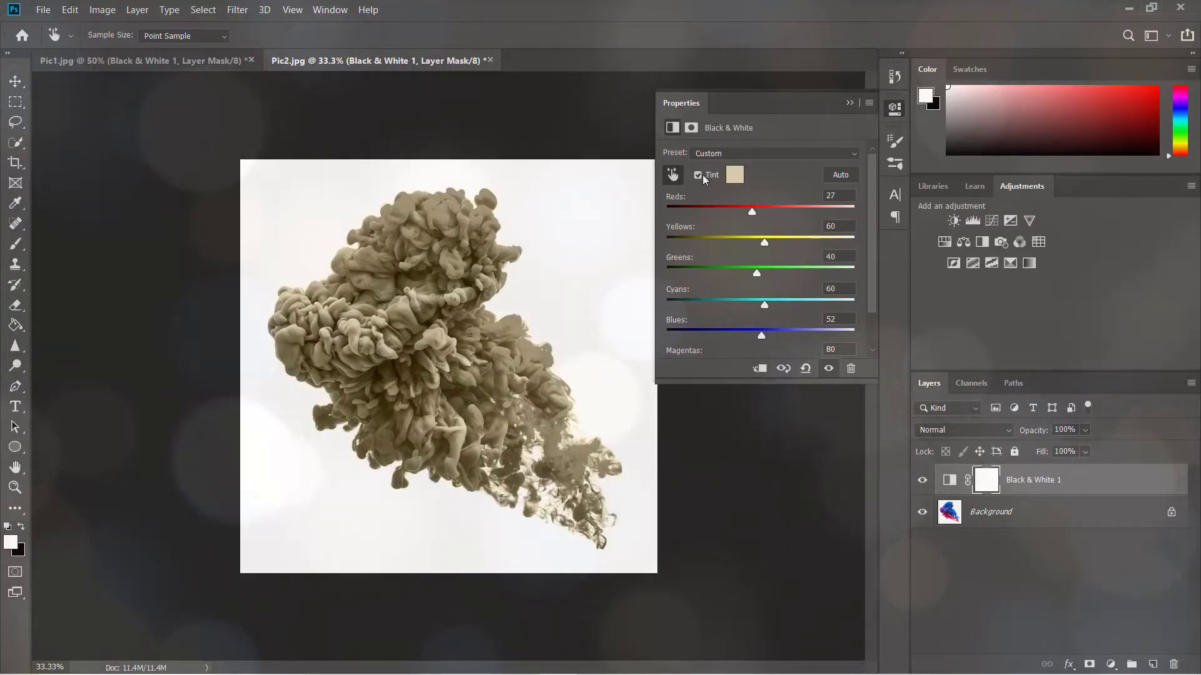
{"action": "left_click", "coordinate": [734, 174]}
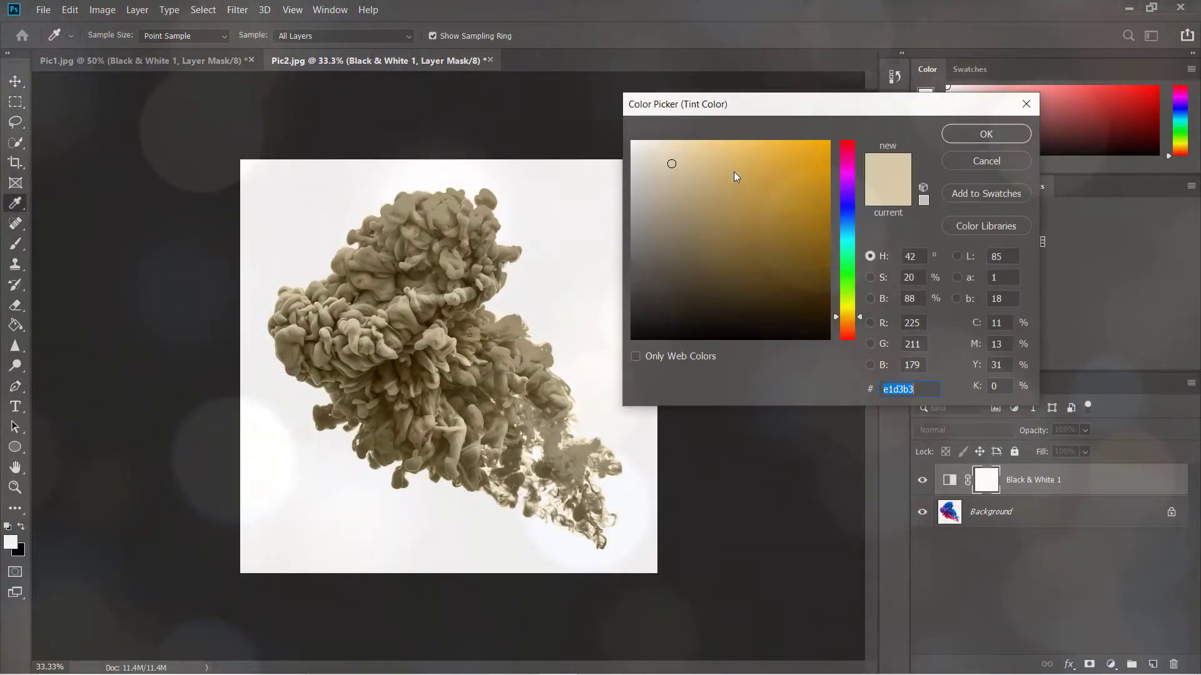
{"action": "left_click_drag", "start_coordinate": [729, 248], "coordinate": [816, 144]}
{"action": "left_click", "coordinate": [849, 169]}
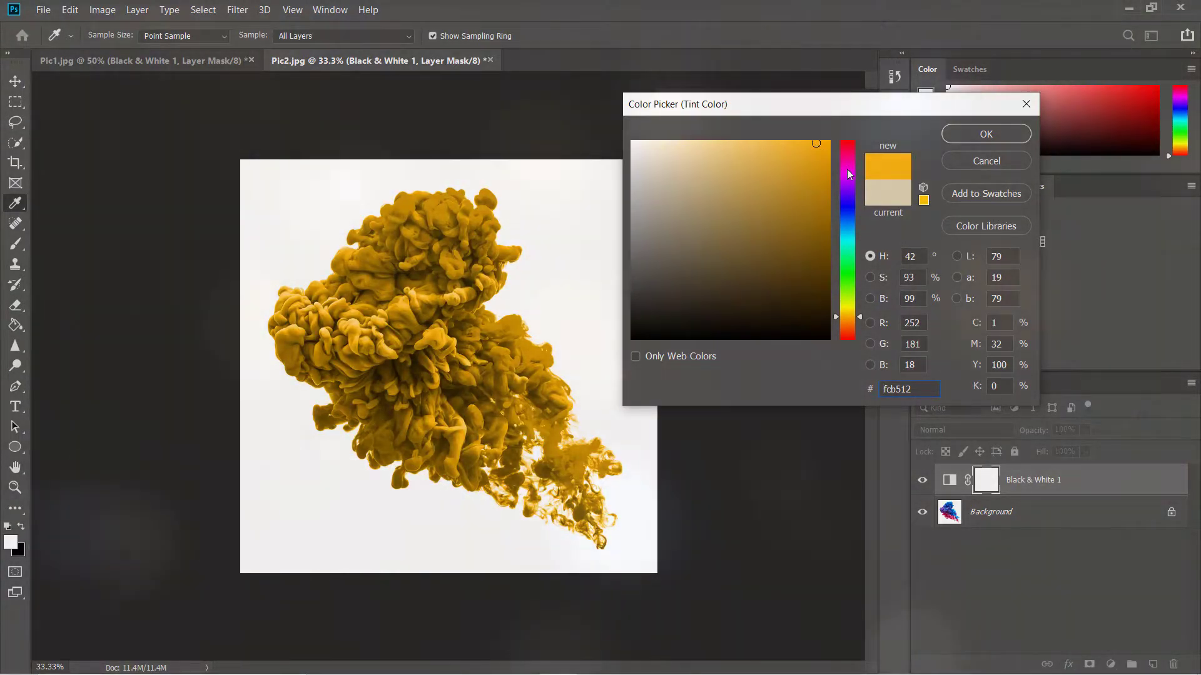
{"action": "left_click", "coordinate": [850, 209]}
{"action": "left_click", "coordinate": [850, 241]}
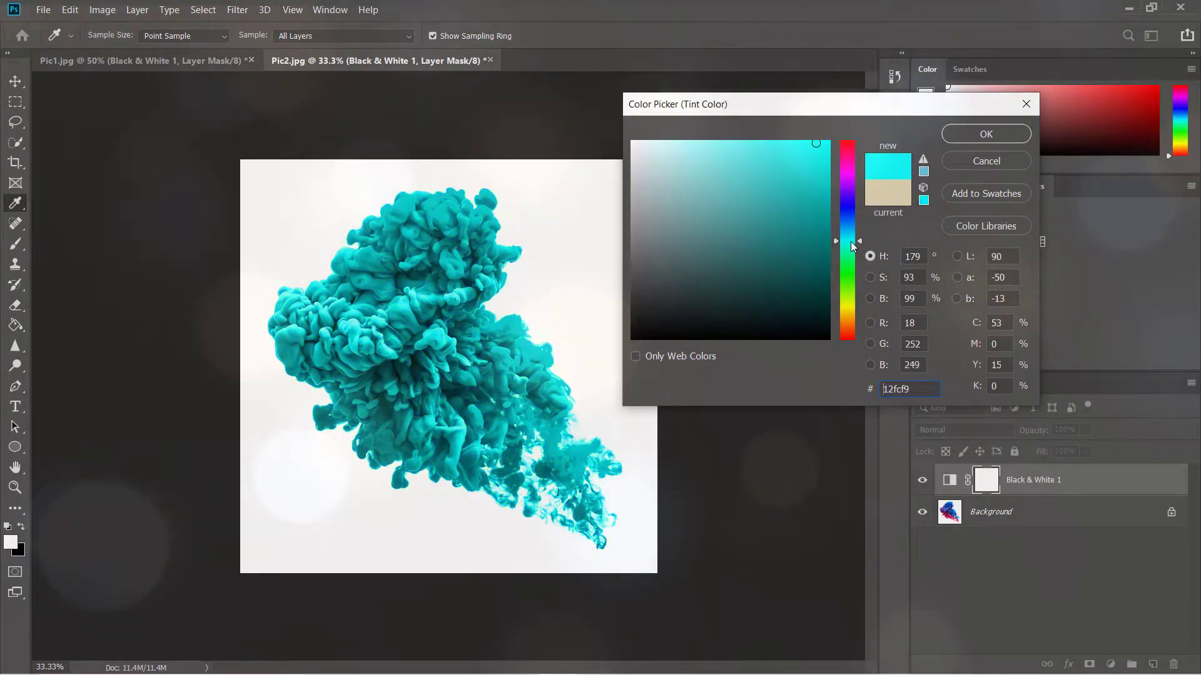
{"action": "mouse_move", "coordinate": [850, 241]}
{"action": "left_mouse_down"}
{"action": "mouse_move", "coordinate": [847, 294]}
{"action": "mouse_move", "coordinate": [848, 246]}
{"action": "left_mouse_up"}
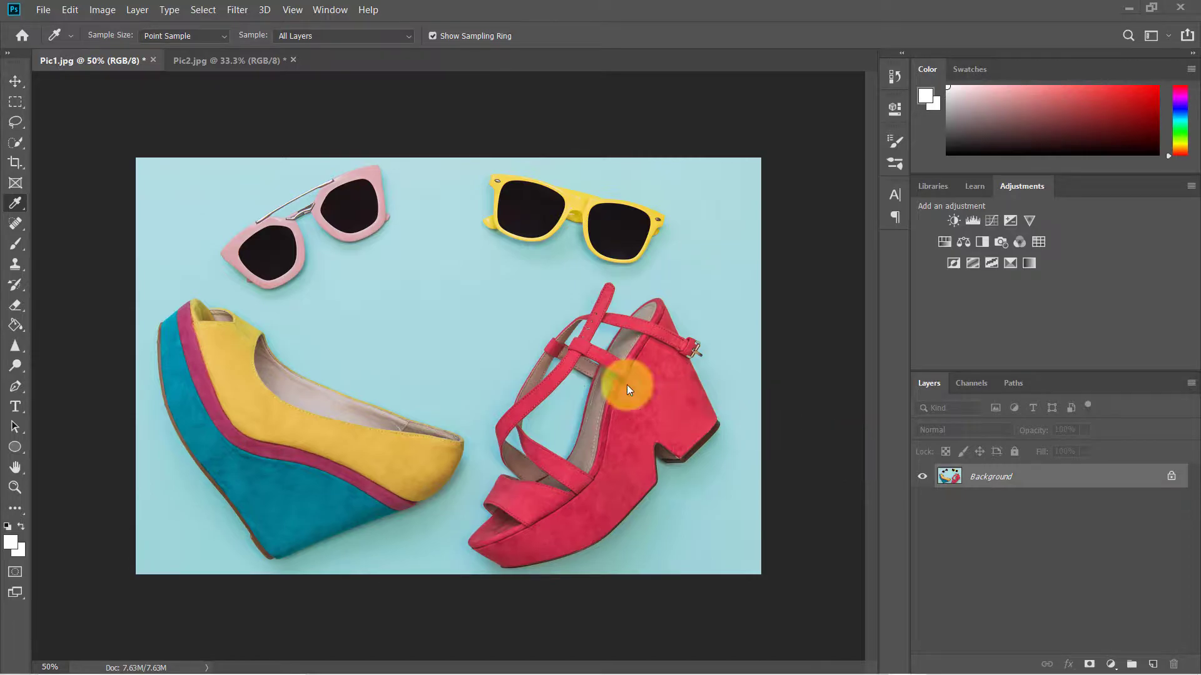
Return to Pic1.jpg and add a Black & White 1 adjustment layer at default values.
{"action": "left_click", "coordinate": [212, 70]}
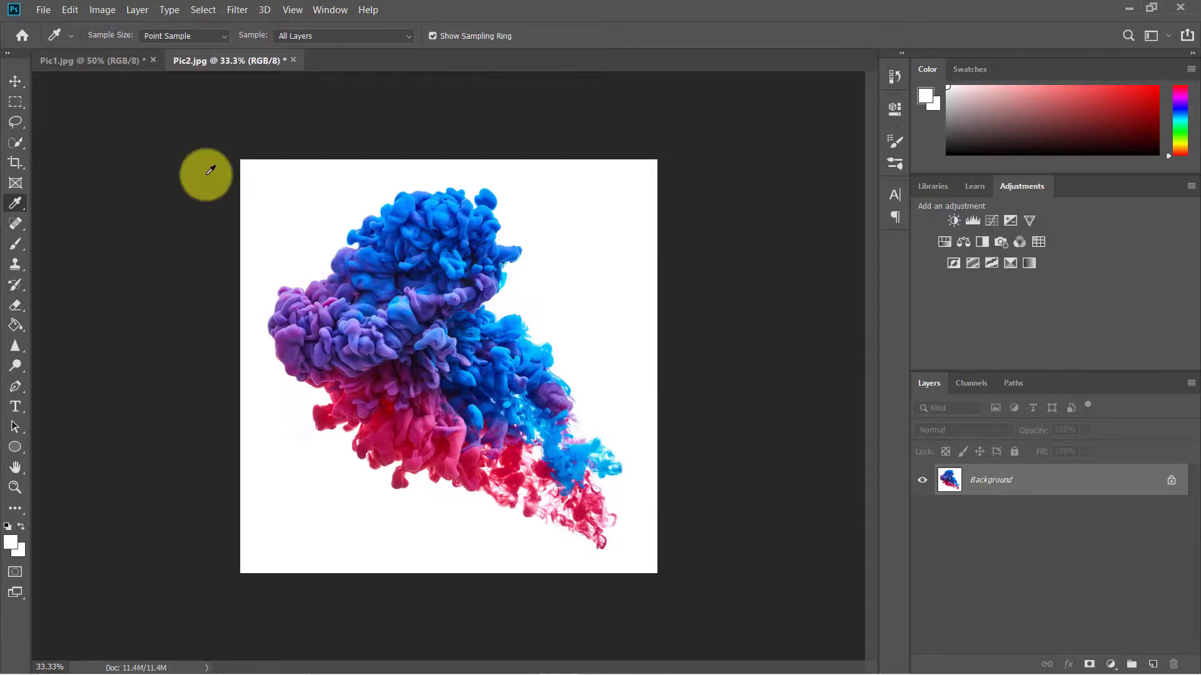
{"action": "left_click", "coordinate": [103, 63]}
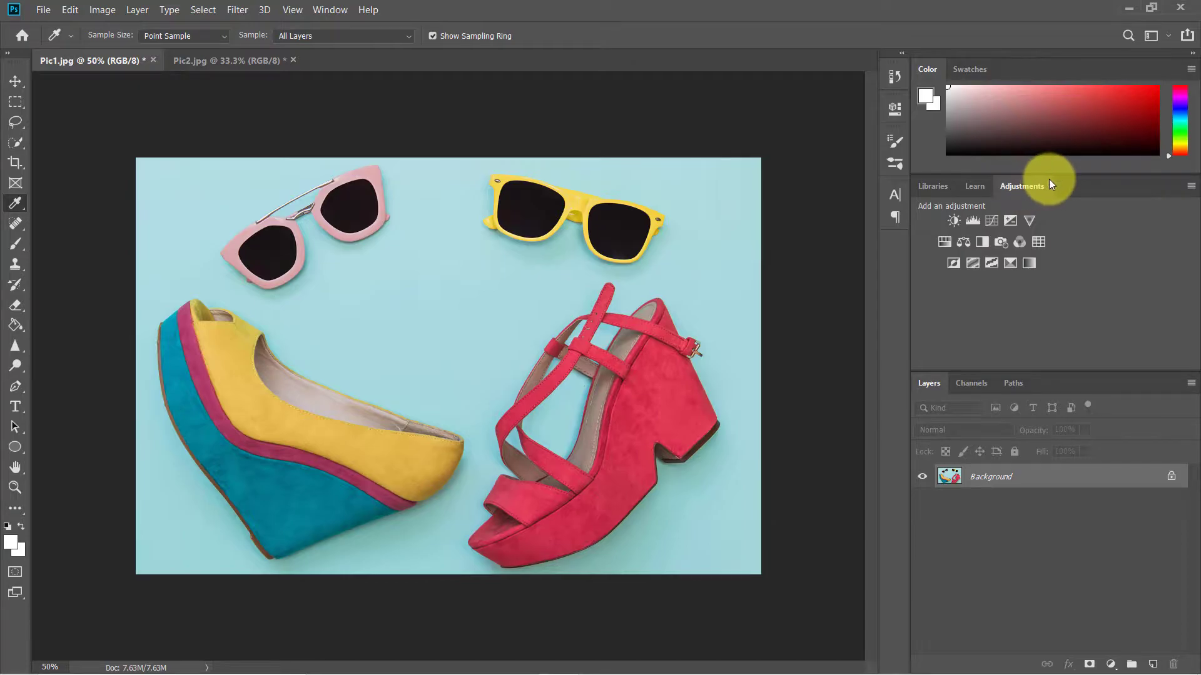
{"action": "left_click", "coordinate": [982, 242]}
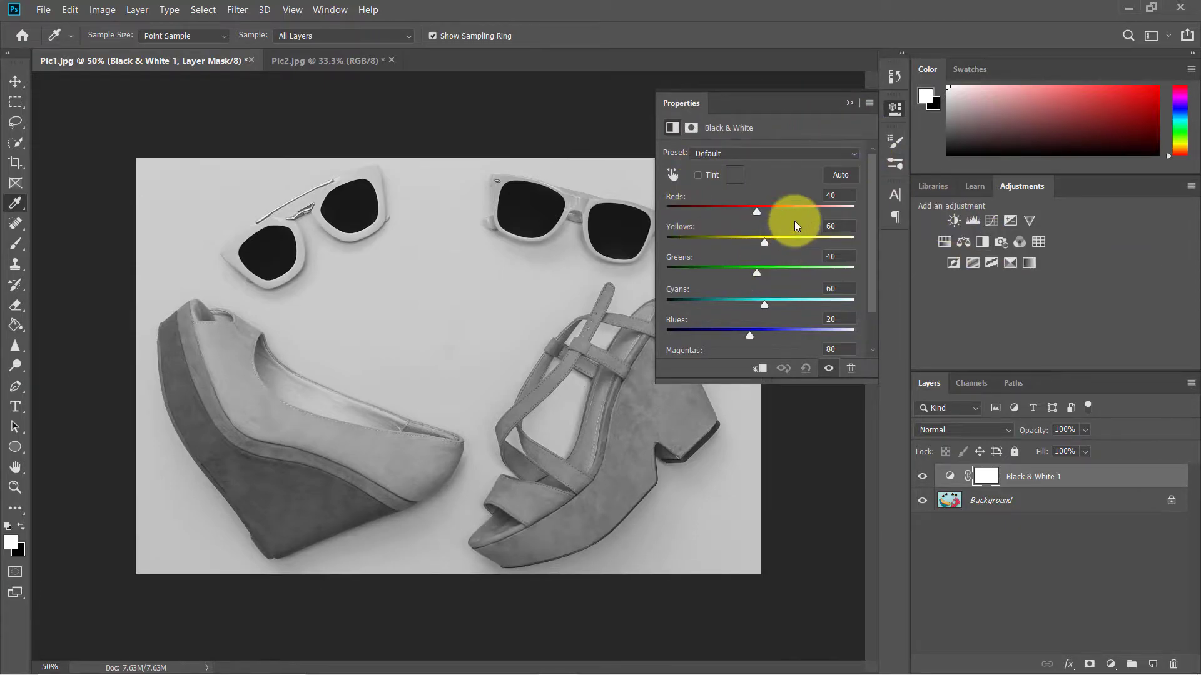
Compare against the colour original, then raise Reds to 131 and Yellows to 115.
{"action": "left_click", "coordinate": [923, 478]}
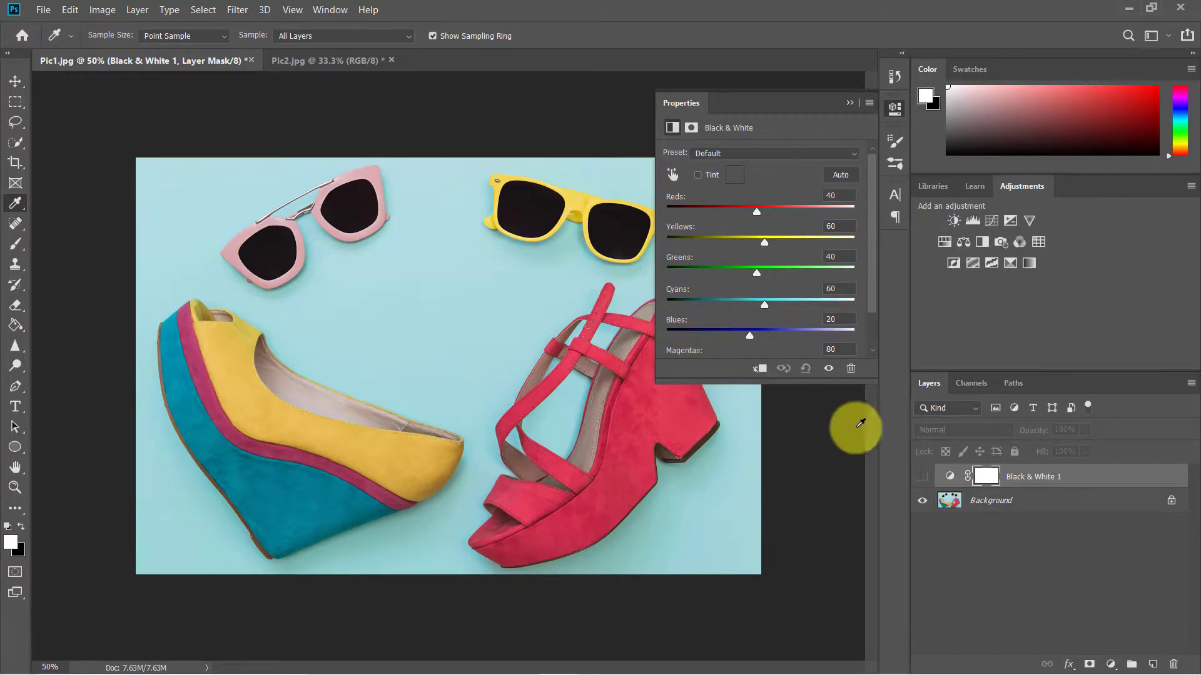
{"action": "left_click", "coordinate": [922, 477]}
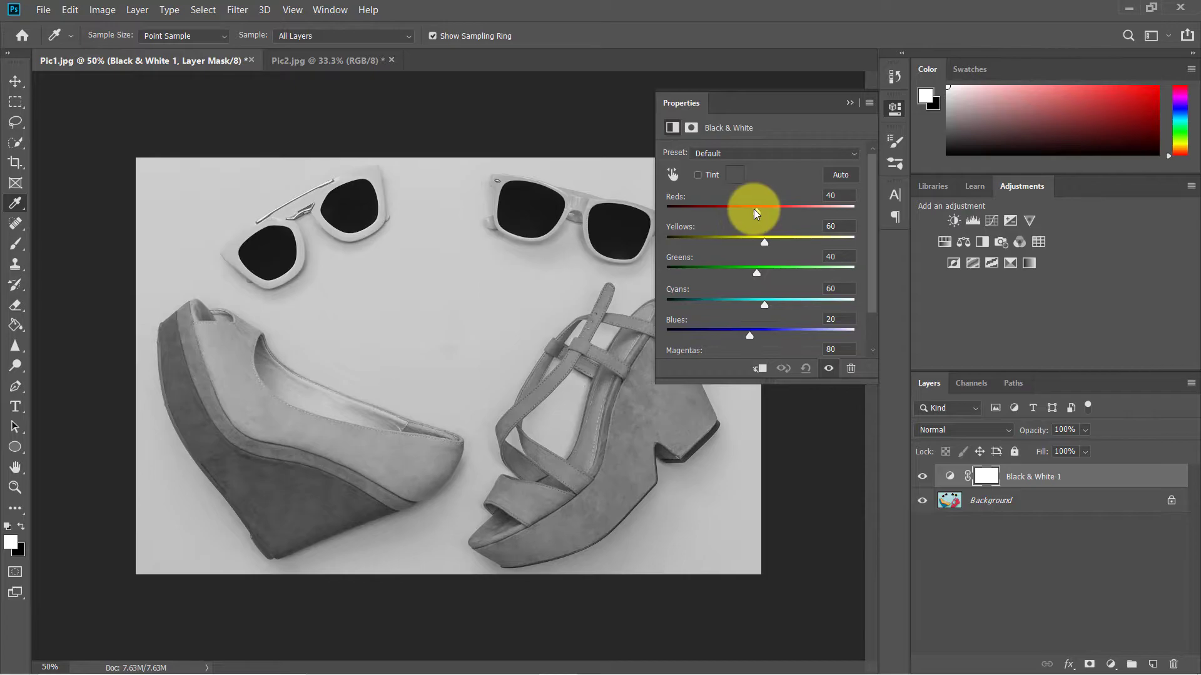
{"action": "left_click_drag", "start_coordinate": [756, 209], "coordinate": [749, 223]}
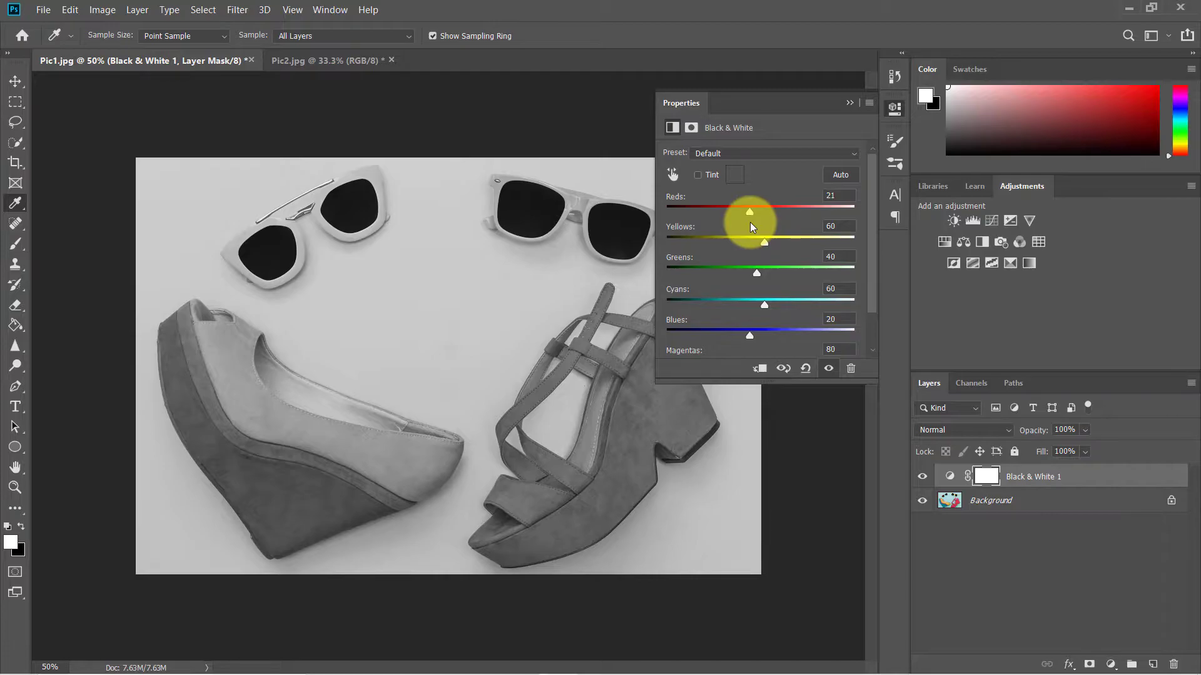
{"action": "mouse_move", "coordinate": [748, 212]}
{"action": "left_mouse_down"}
{"action": "mouse_move", "coordinate": [704, 211]}
{"action": "mouse_move", "coordinate": [792, 233]}
{"action": "left_mouse_up"}
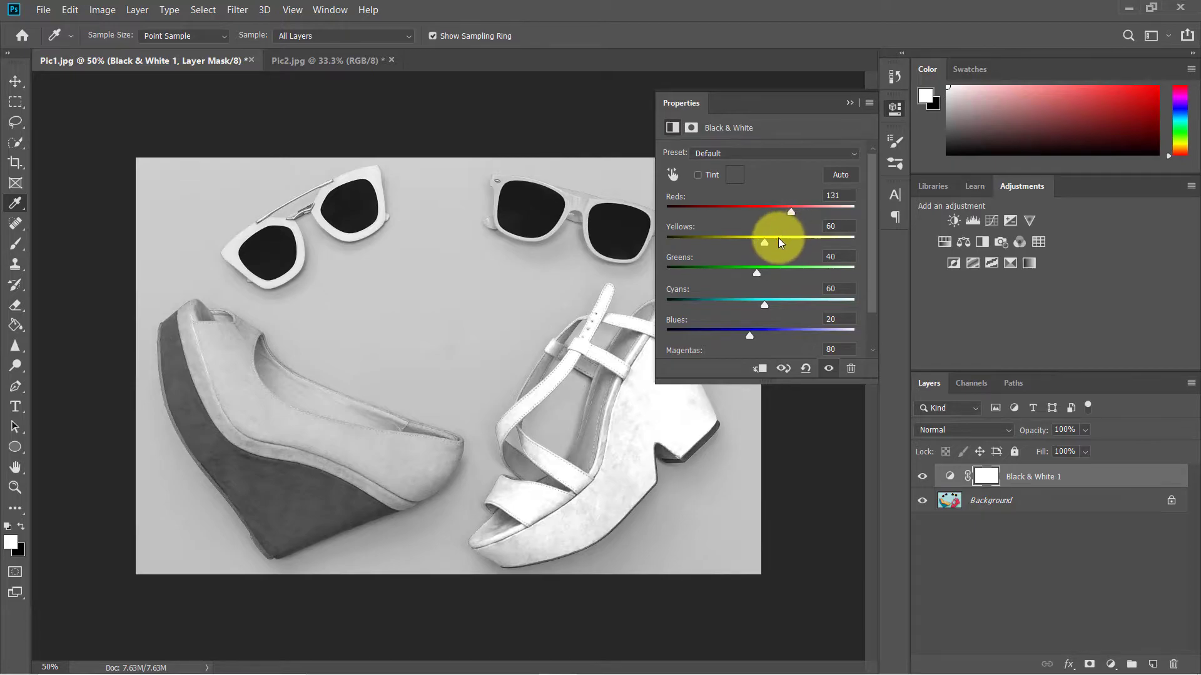
{"action": "mouse_move", "coordinate": [778, 238]}
{"action": "left_mouse_down"}
{"action": "mouse_move", "coordinate": [724, 243]}
{"action": "mouse_move", "coordinate": [814, 242]}
{"action": "mouse_move", "coordinate": [786, 238]}
{"action": "left_mouse_up"}
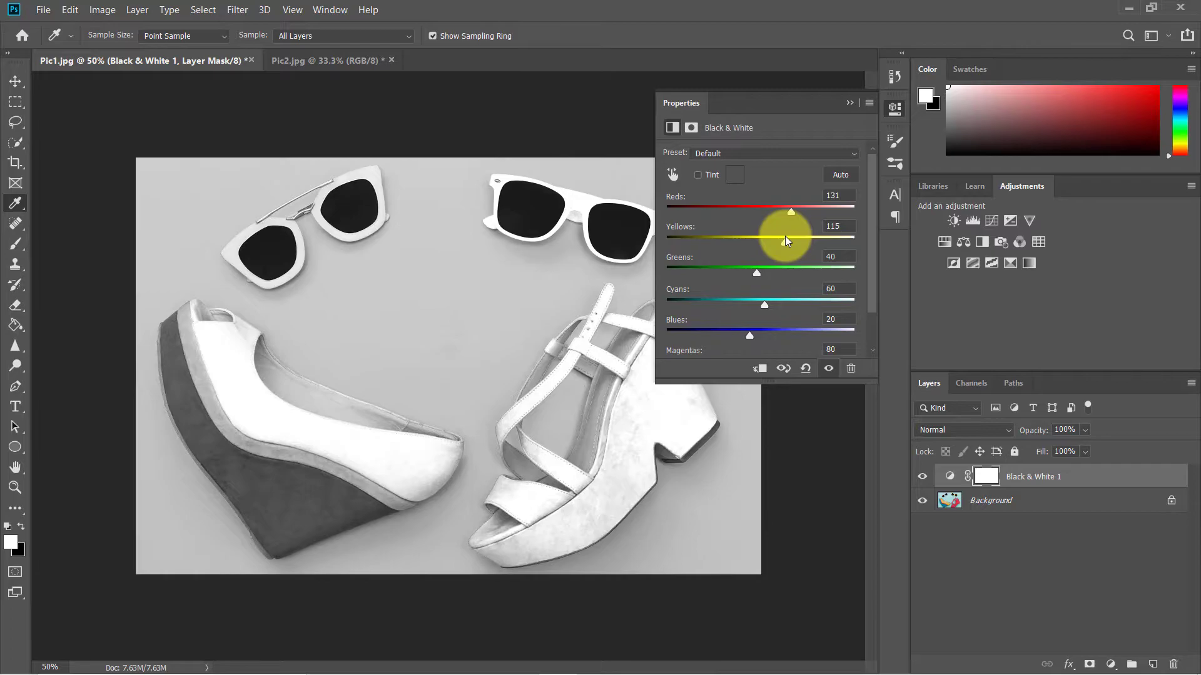
Try the Green Filter preset, then apply Infrared (Reds -40, Yellows 235, Greens 144, Cyans -68).
{"action": "left_click", "coordinate": [790, 153]}
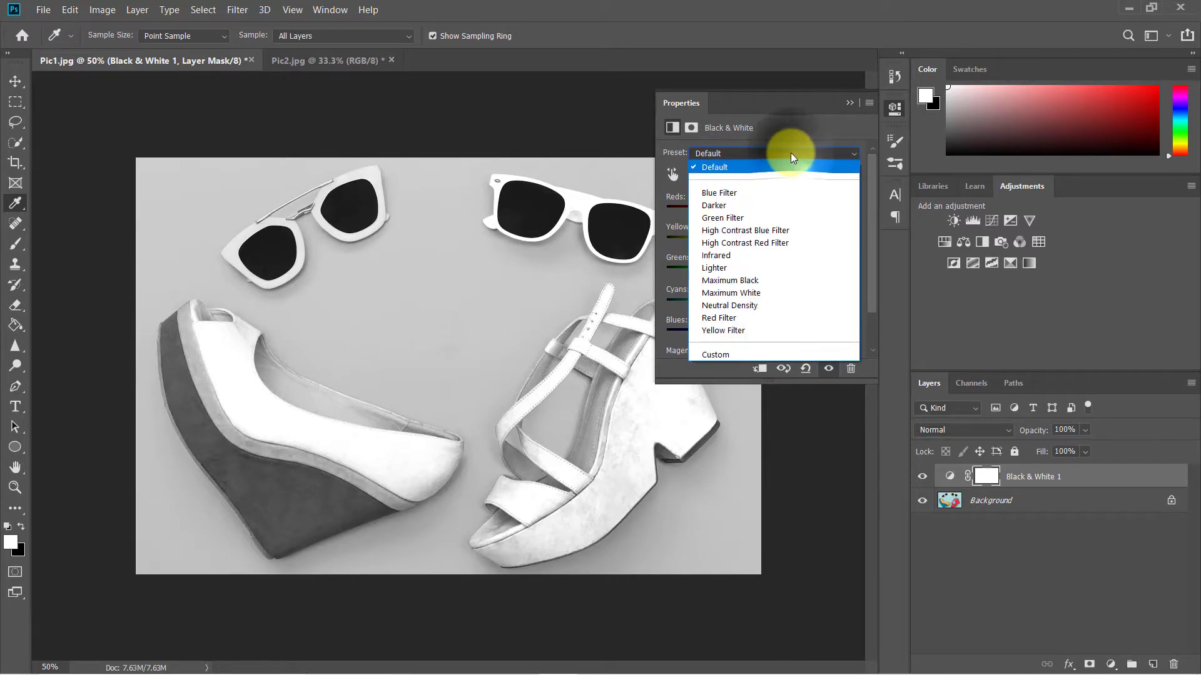
{"action": "left_click", "coordinate": [748, 216]}
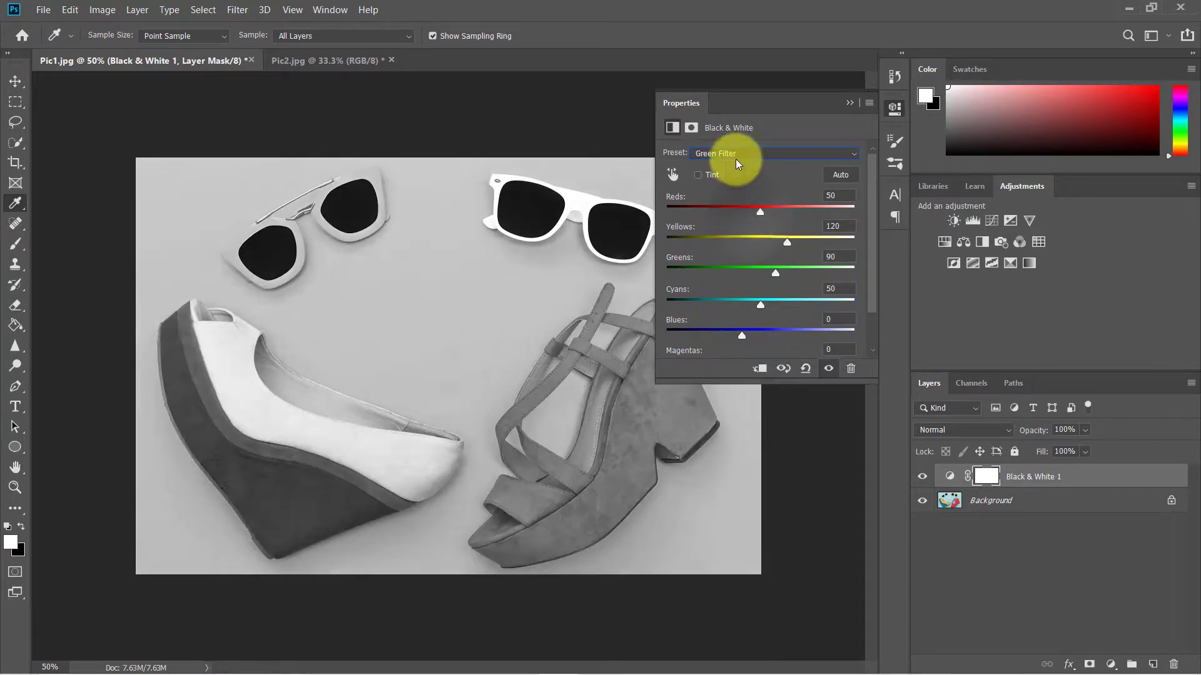
{"action": "left_click", "coordinate": [736, 152]}
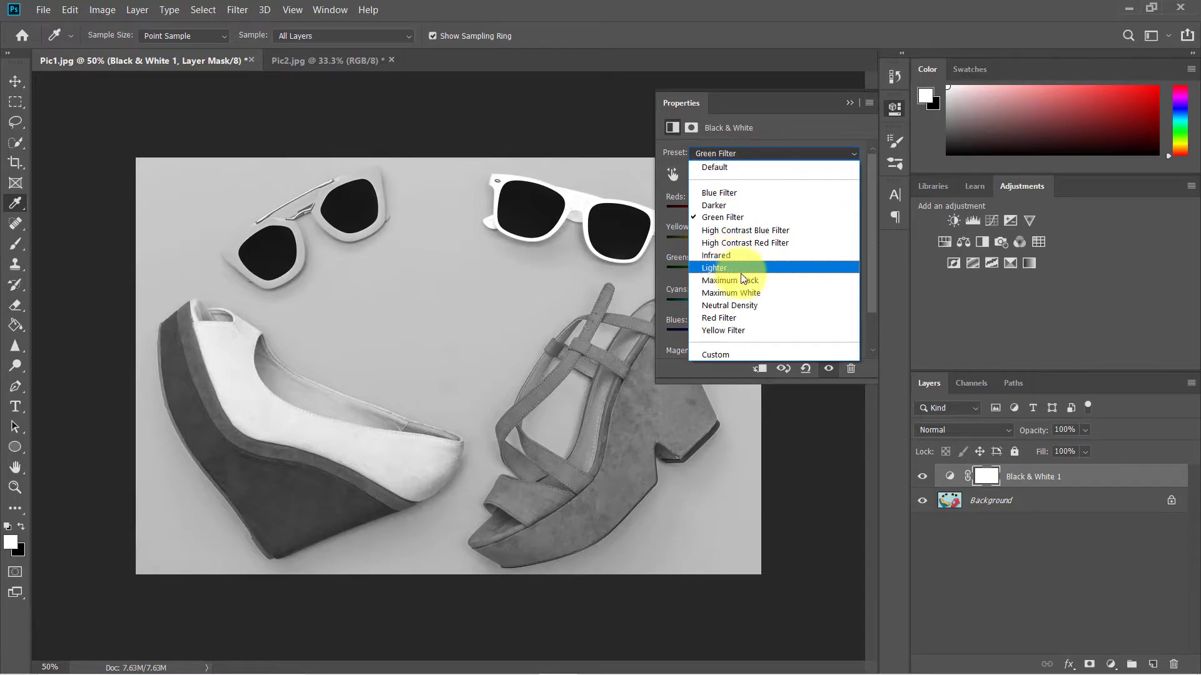
{"action": "left_click", "coordinate": [750, 254]}
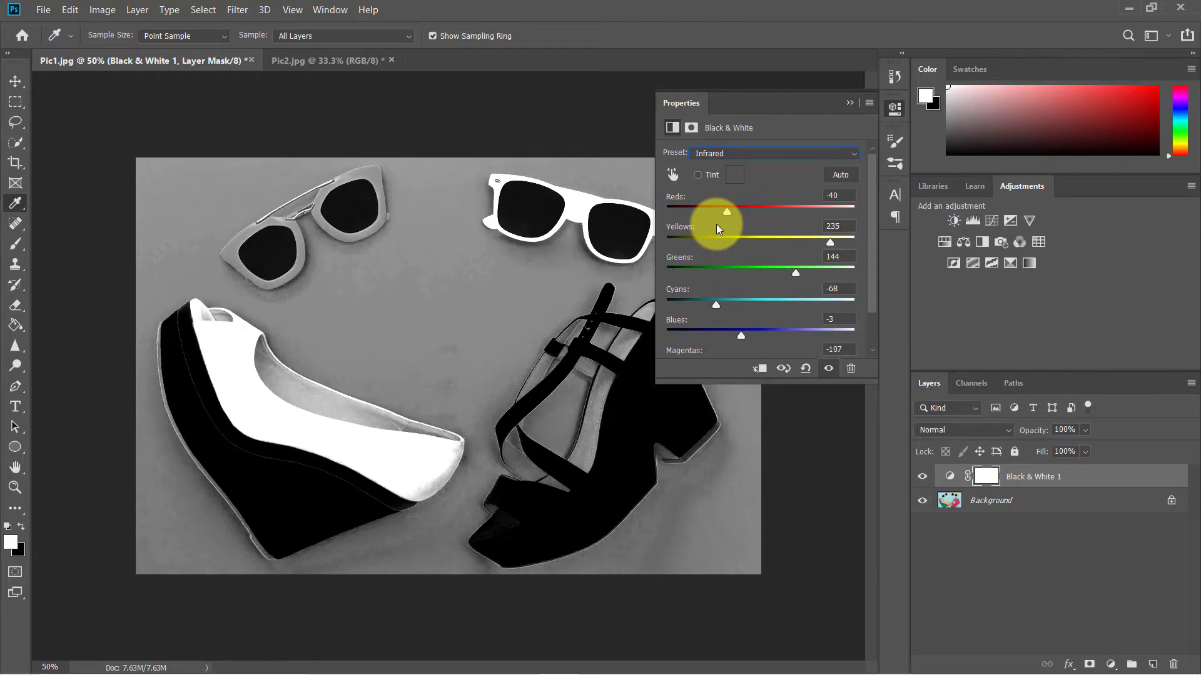
Add a Black & White layer to Pic2.jpg and drag on the image to reach Reds -16, Blues -14.
{"action": "left_click", "coordinate": [358, 58]}
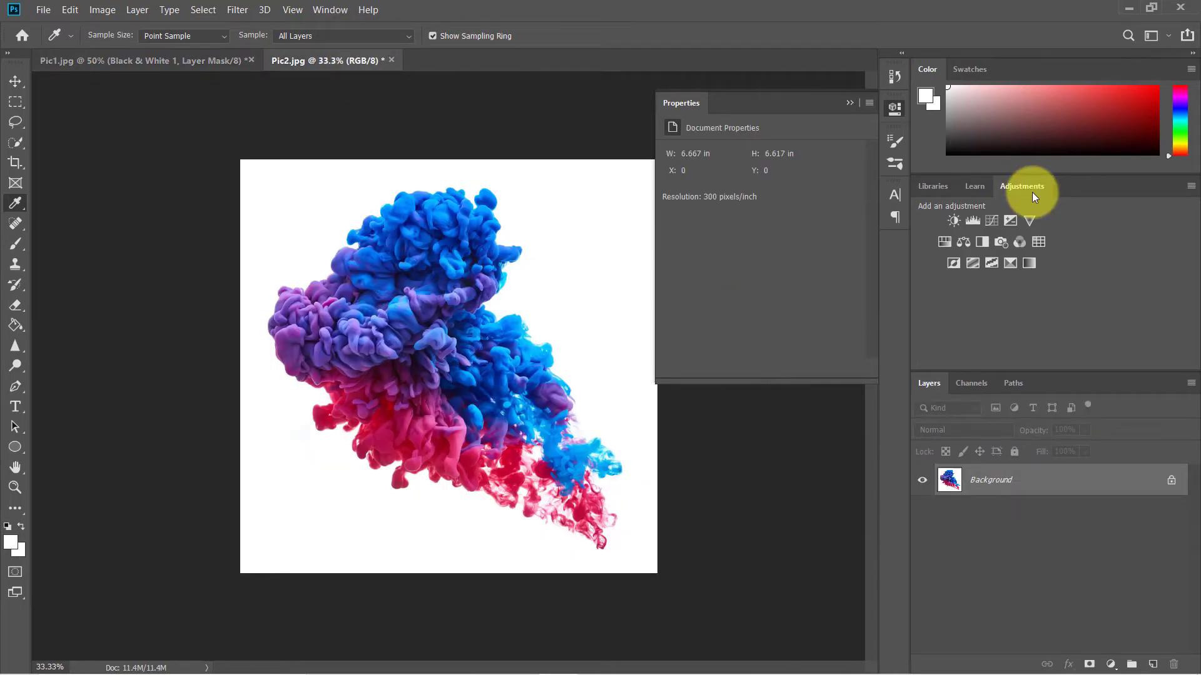
{"action": "left_click", "coordinate": [981, 245]}
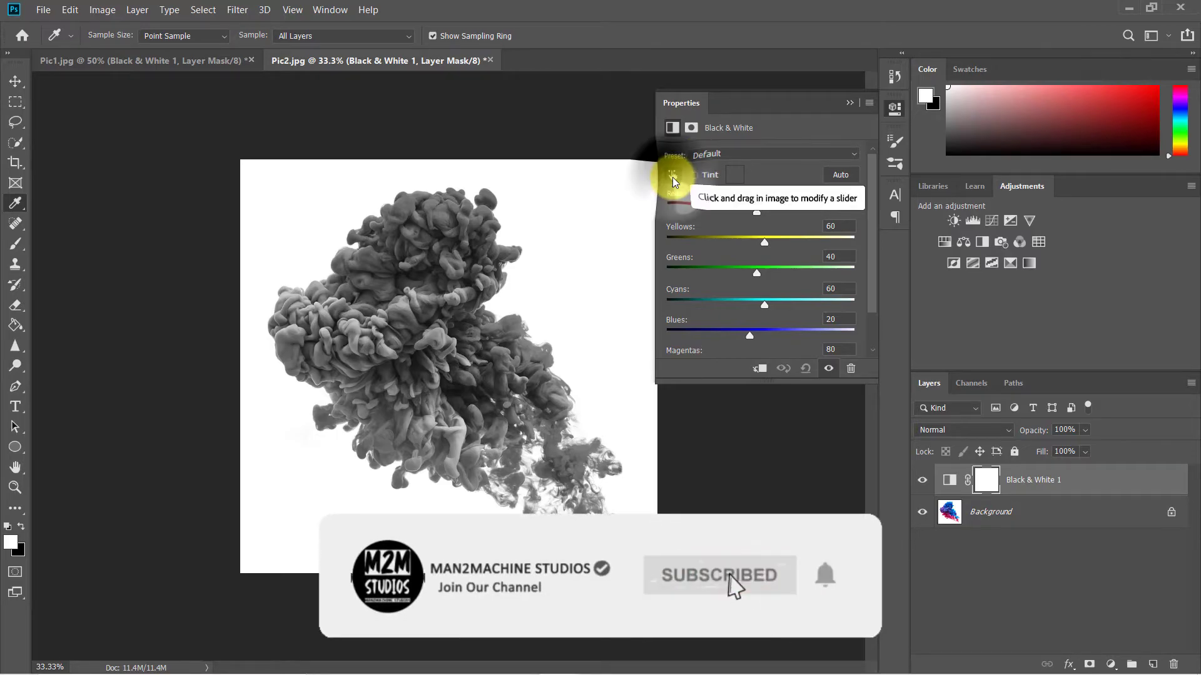
{"action": "left_click", "coordinate": [673, 178]}
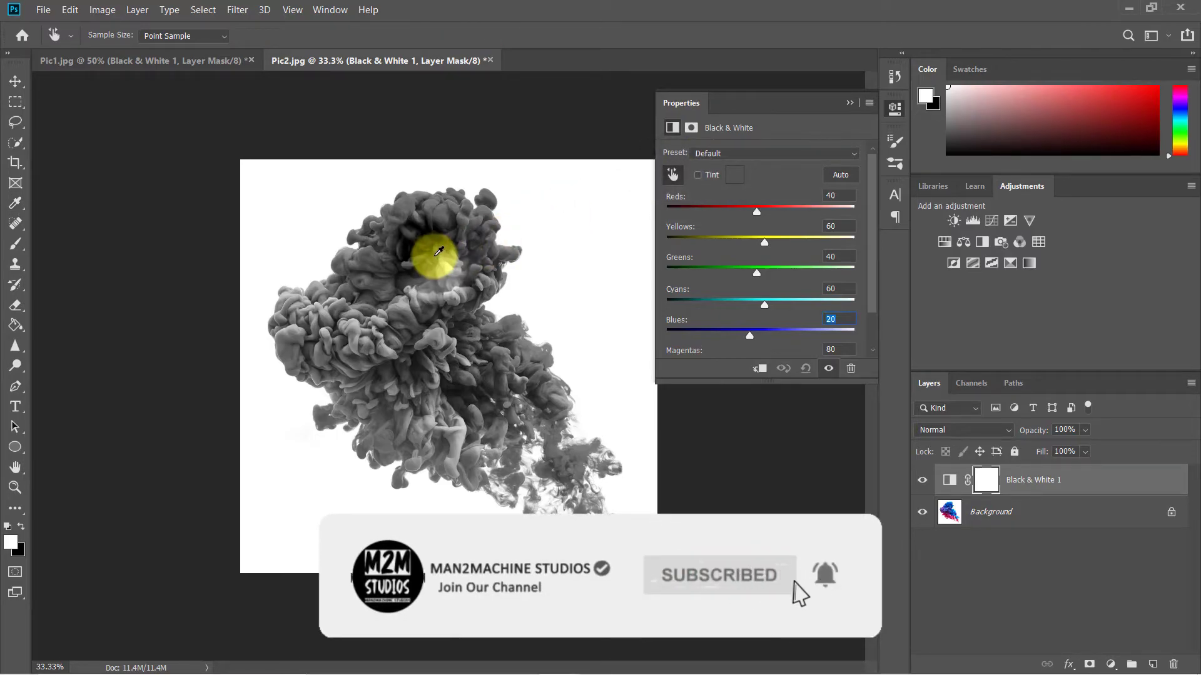
{"action": "mouse_move", "coordinate": [439, 252]}
{"action": "left_mouse_down"}
{"action": "mouse_move", "coordinate": [467, 269]}
{"action": "mouse_move", "coordinate": [359, 282]}
{"action": "mouse_move", "coordinate": [477, 279]}
{"action": "mouse_move", "coordinate": [418, 284]}
{"action": "left_mouse_up"}
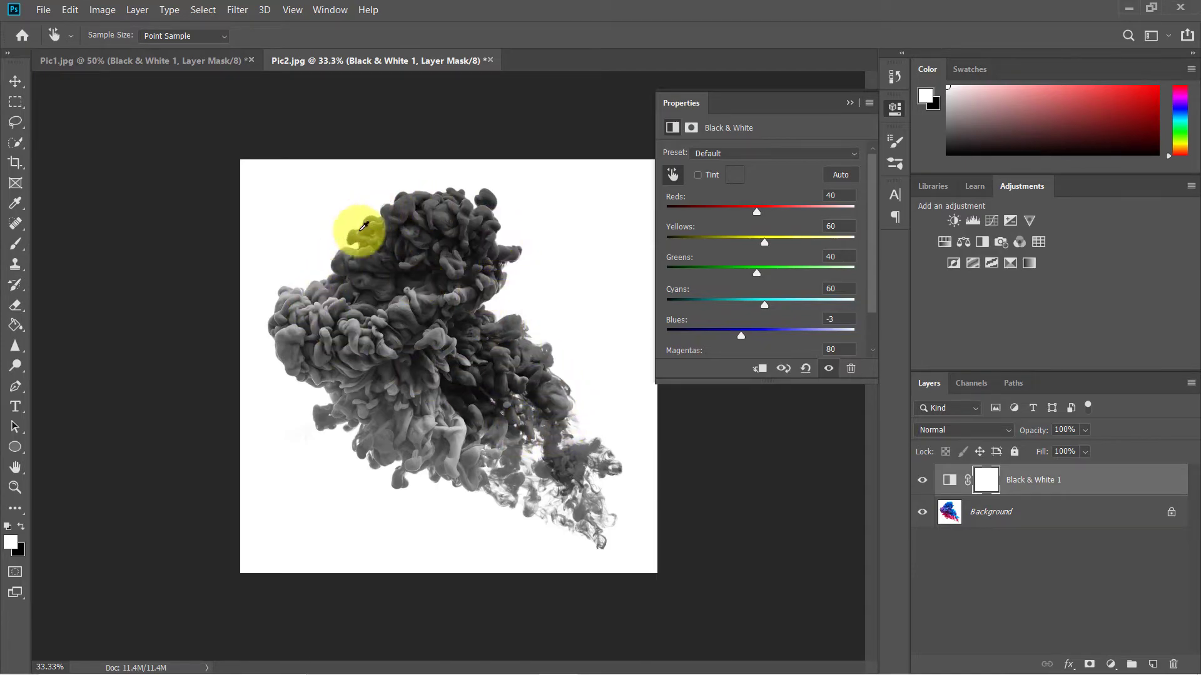
{"action": "mouse_move", "coordinate": [415, 279]}
{"action": "left_mouse_down"}
{"action": "mouse_move", "coordinate": [452, 293]}
{"action": "mouse_move", "coordinate": [407, 302]}
{"action": "left_mouse_up"}
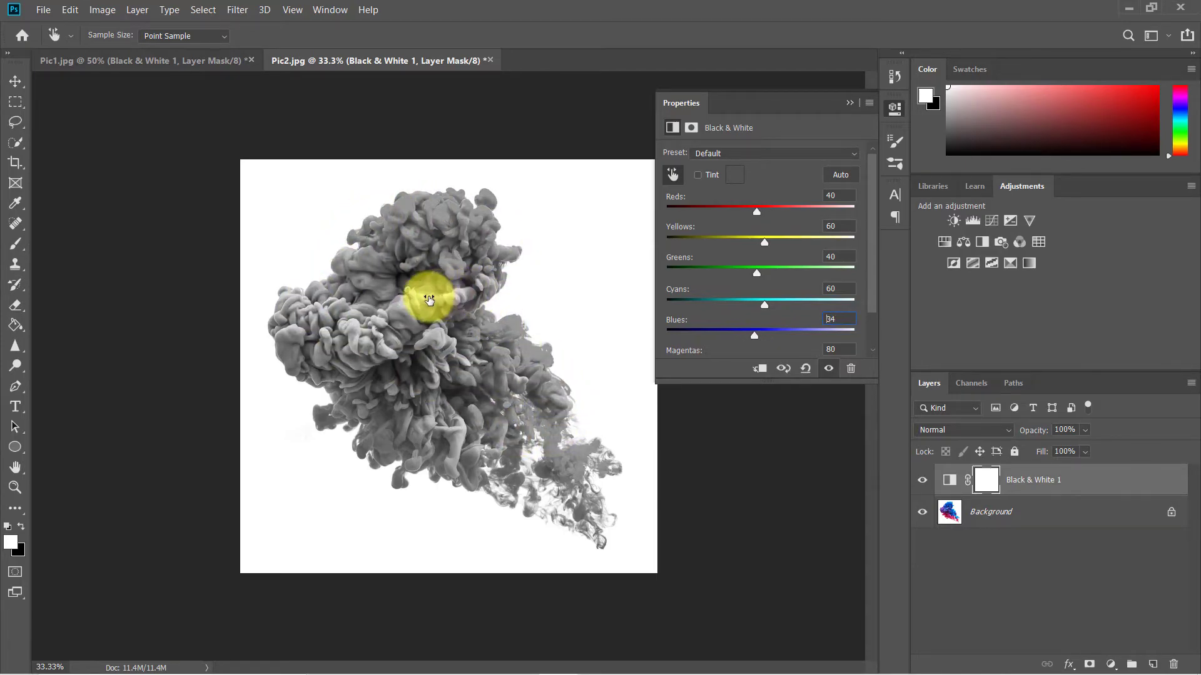
{"action": "mouse_move", "coordinate": [422, 404]}
{"action": "left_mouse_down"}
{"action": "mouse_move", "coordinate": [355, 427]}
{"action": "mouse_move", "coordinate": [384, 419]}
{"action": "mouse_move", "coordinate": [372, 423]}
{"action": "left_mouse_up"}
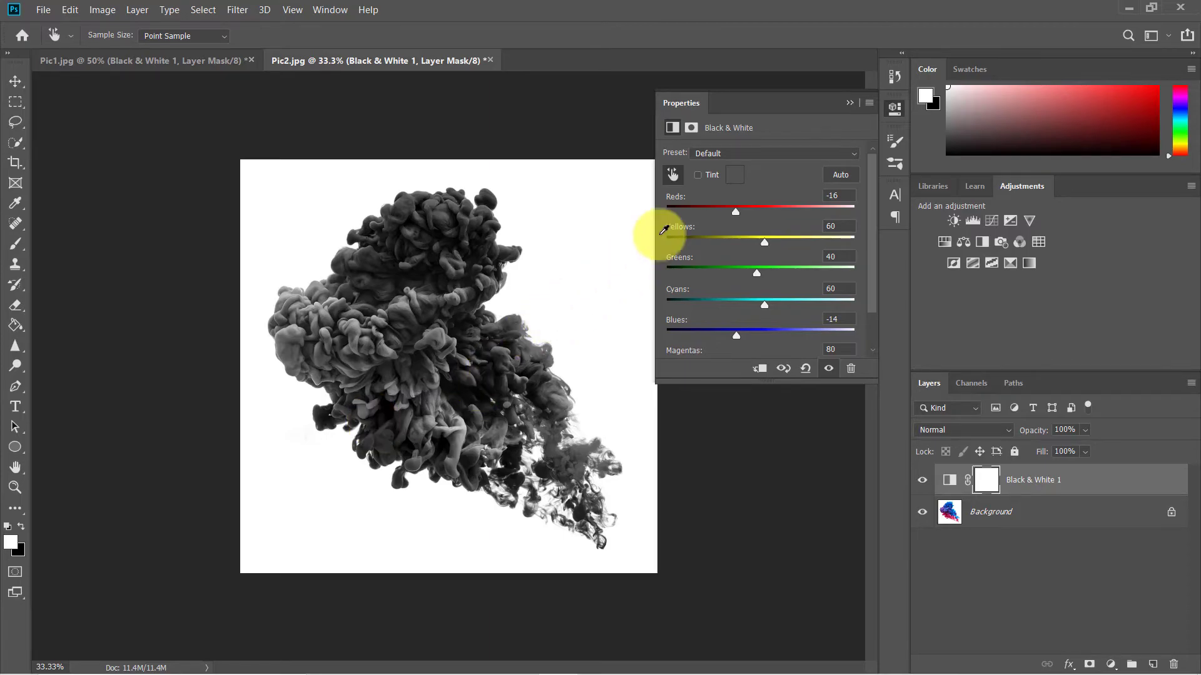
Enable Tint and try pink-red, saturated red and dark maroon tint colours.
{"action": "left_click", "coordinate": [698, 175]}
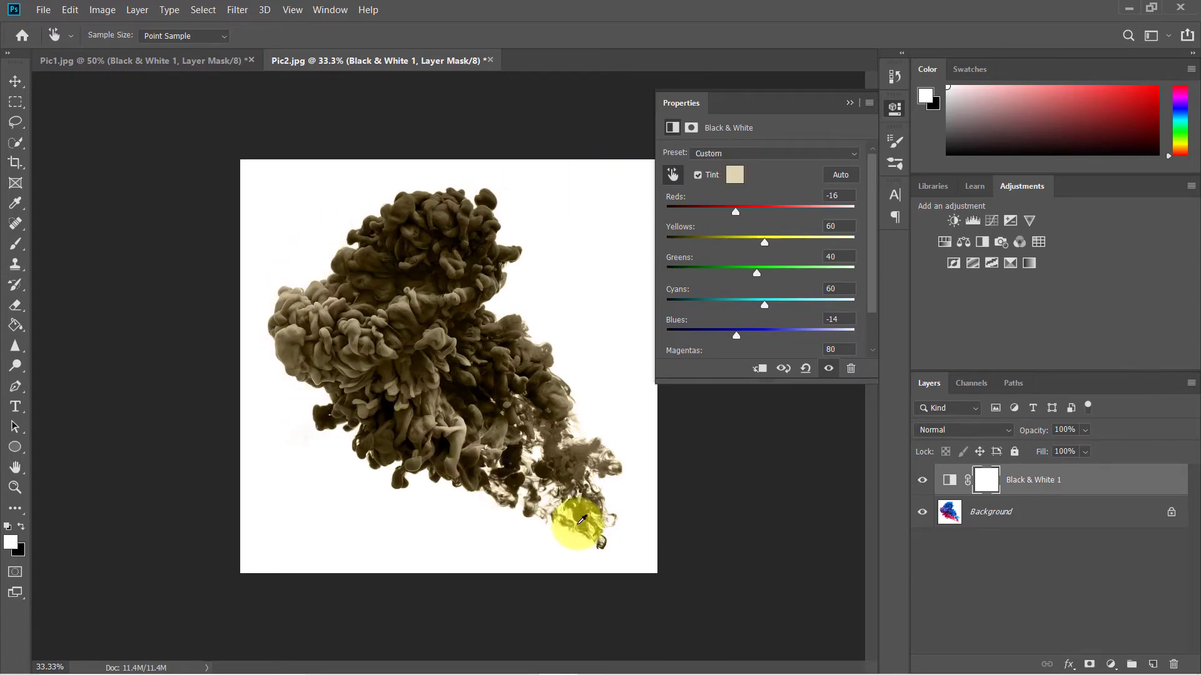
{"action": "left_click", "coordinate": [737, 173]}
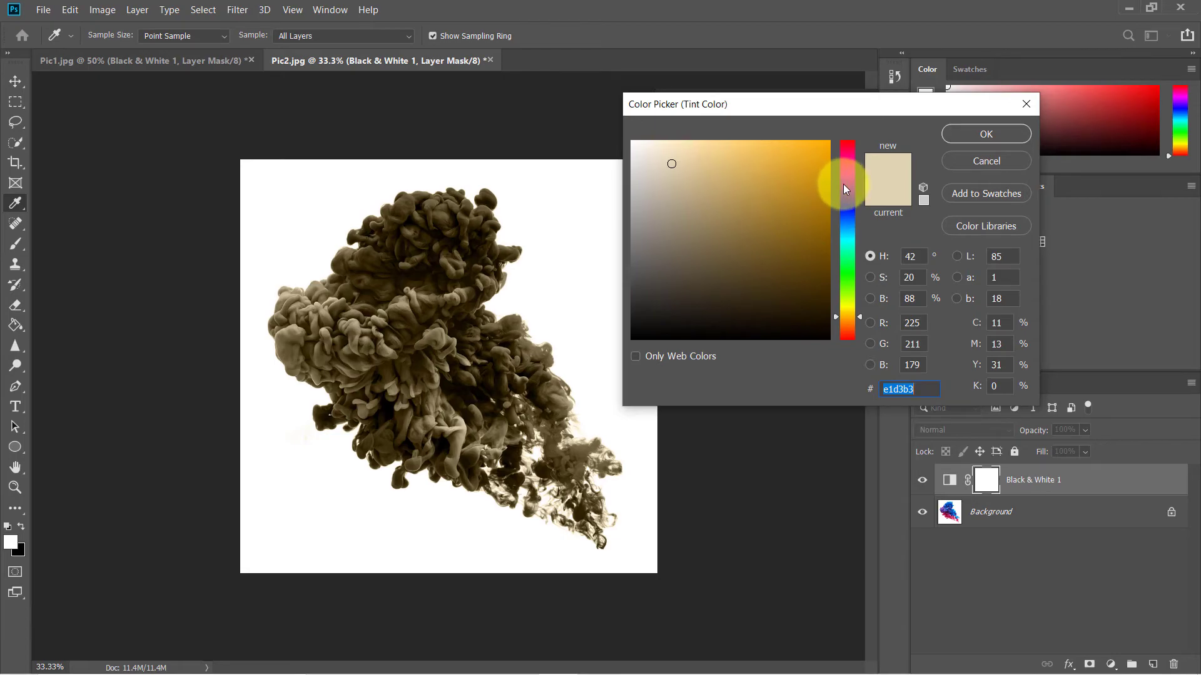
{"action": "left_click_drag", "start_coordinate": [846, 183], "coordinate": [849, 147]}
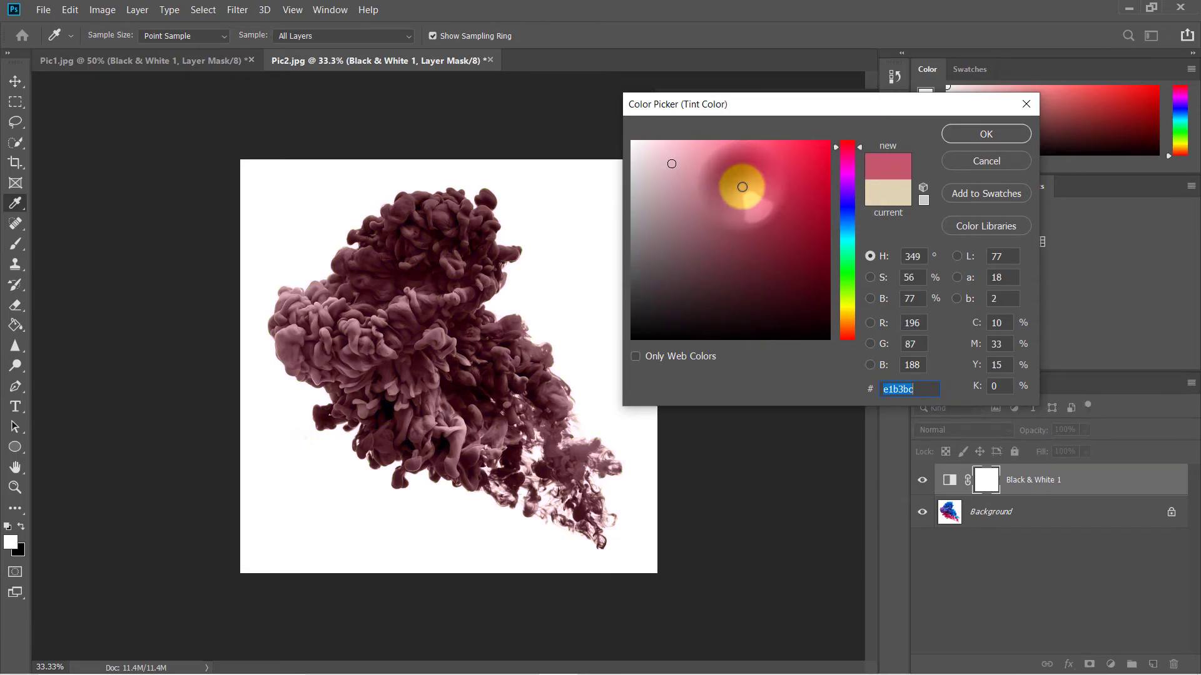
{"action": "left_click", "coordinate": [821, 165]}
{"action": "left_click_drag", "start_coordinate": [793, 180], "coordinate": [733, 263]}
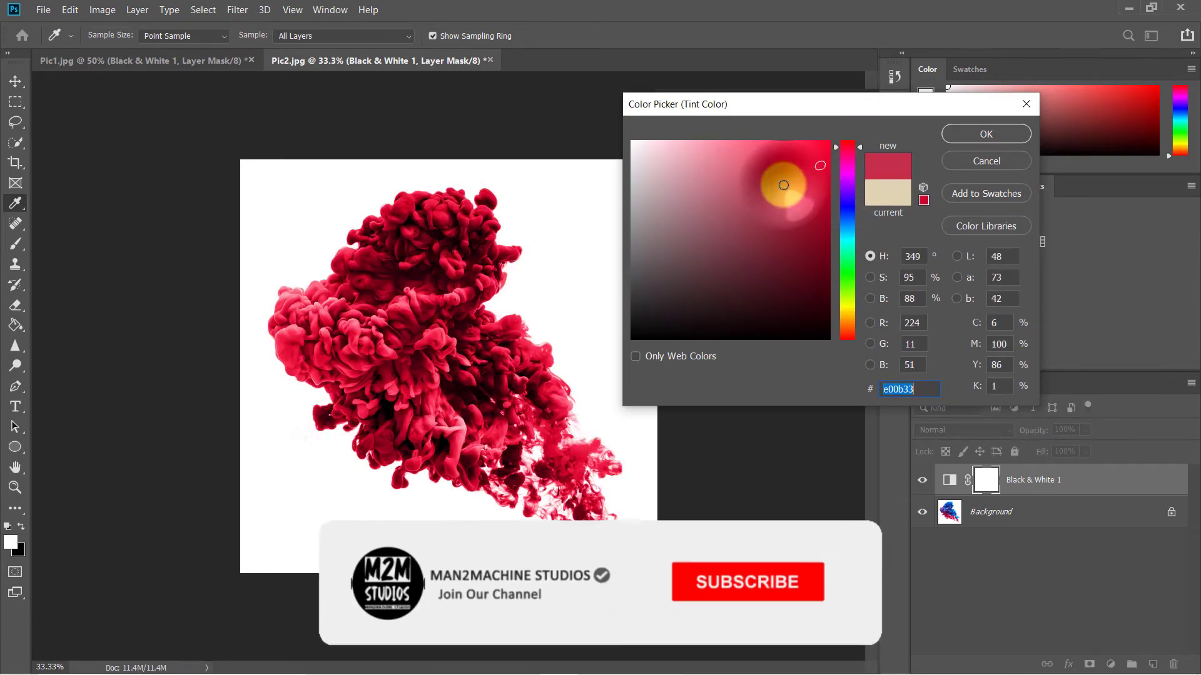
Try teal, olive and yellow-green tints, then cancel to keep the beige sepia tint.
{"action": "left_click", "coordinate": [846, 251]}
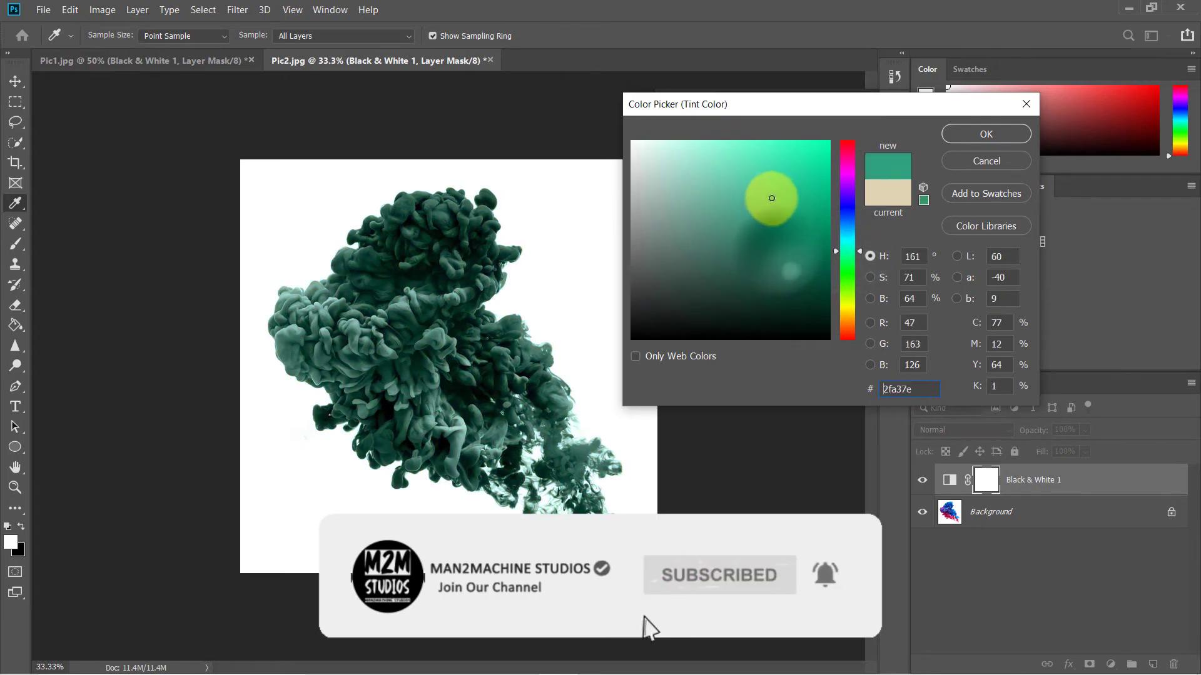
{"action": "left_click", "coordinate": [770, 197]}
{"action": "left_click", "coordinate": [750, 268]}
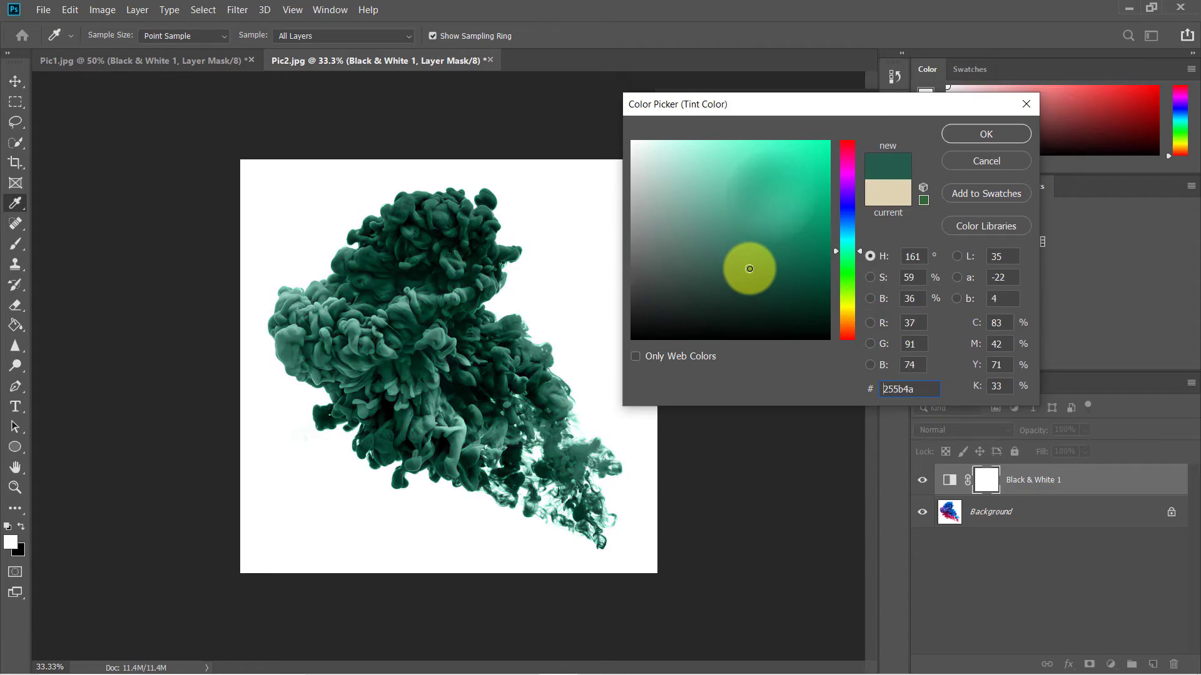
{"action": "left_click_drag", "start_coordinate": [851, 271], "coordinate": [850, 302]}
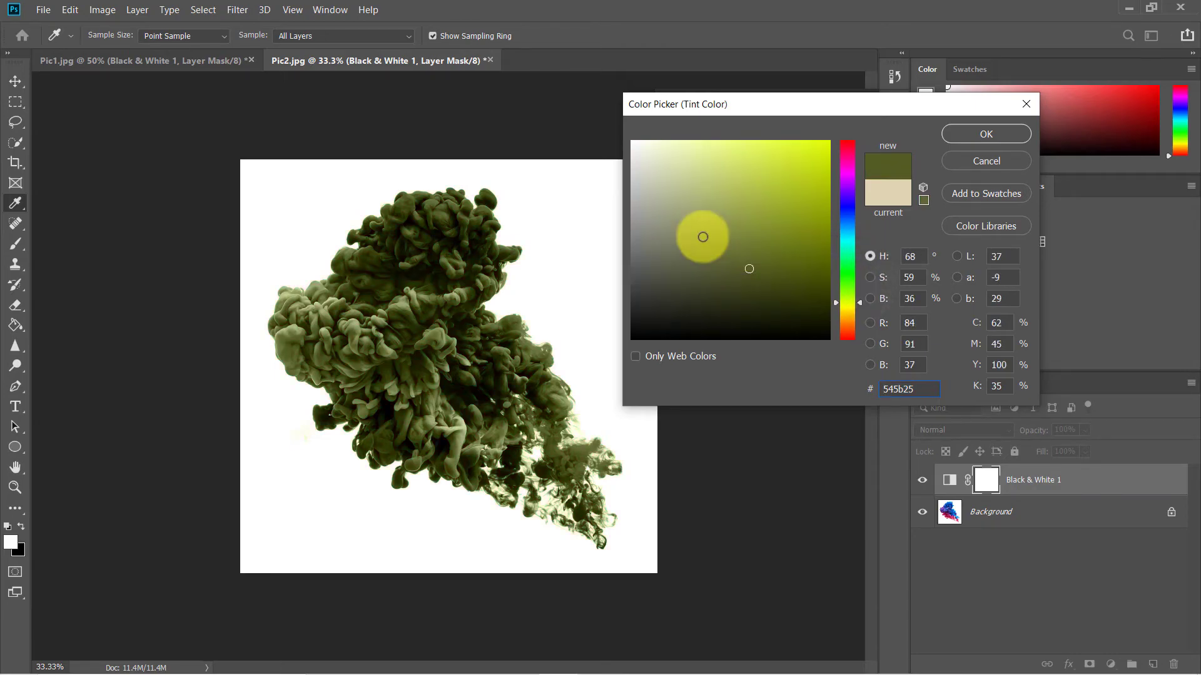
{"action": "left_click", "coordinate": [692, 235]}
{"action": "left_click", "coordinate": [812, 161]}
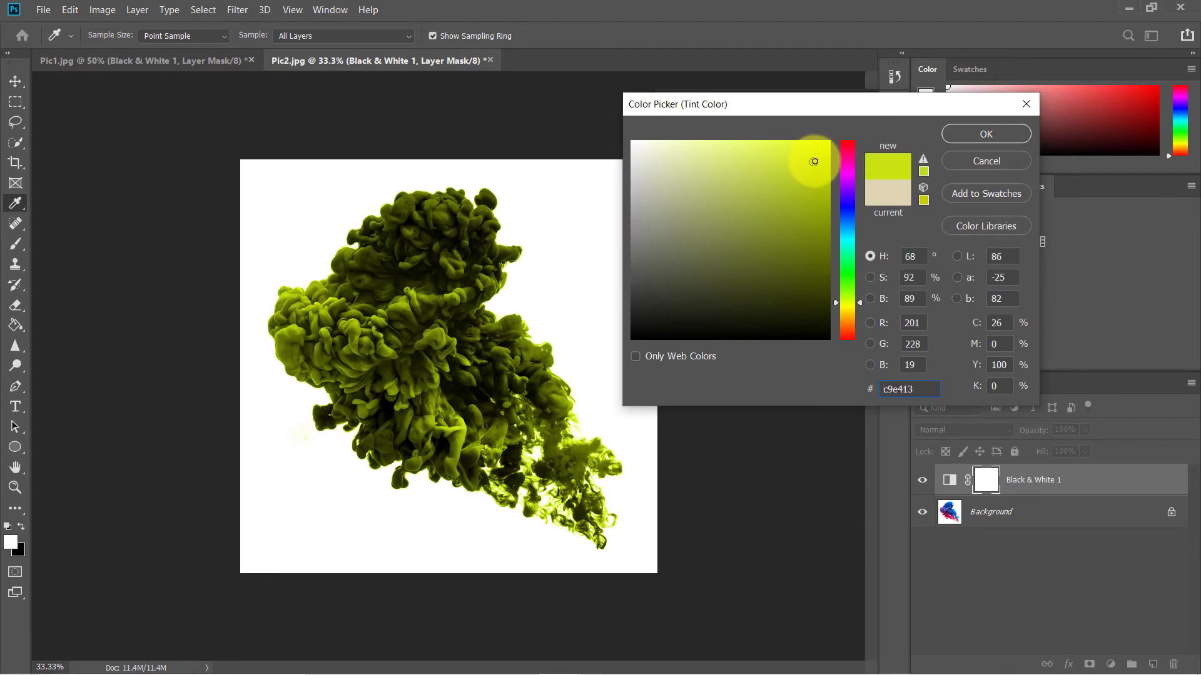
{"action": "left_click", "coordinate": [986, 160]}
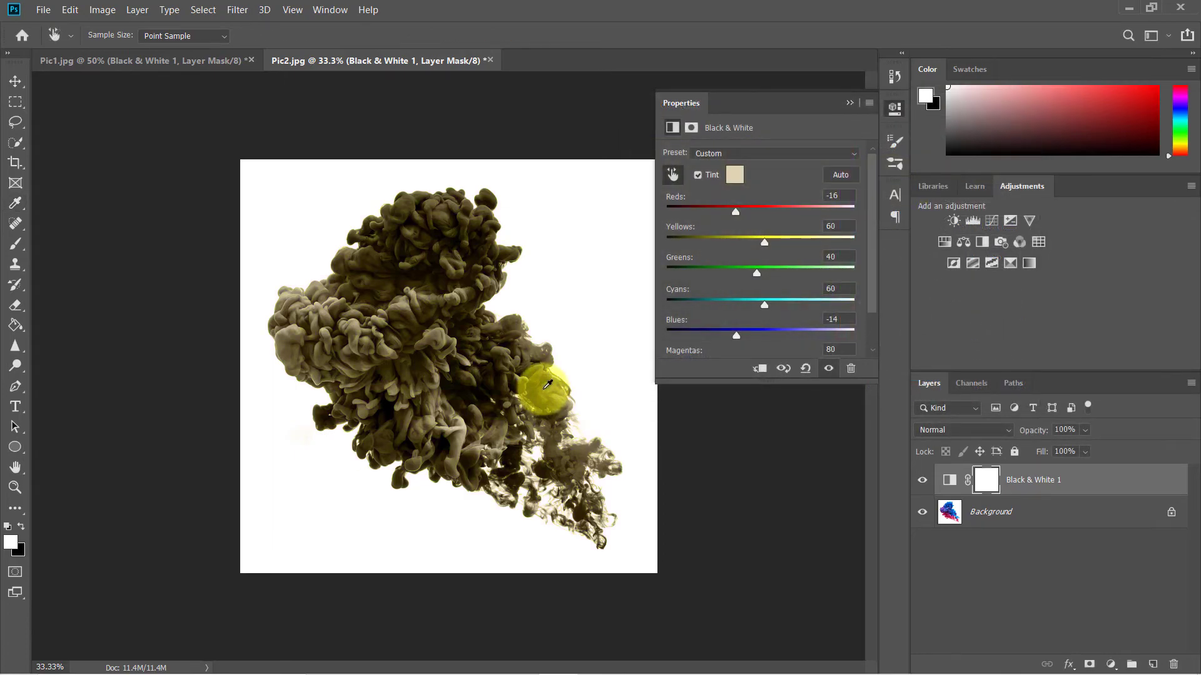